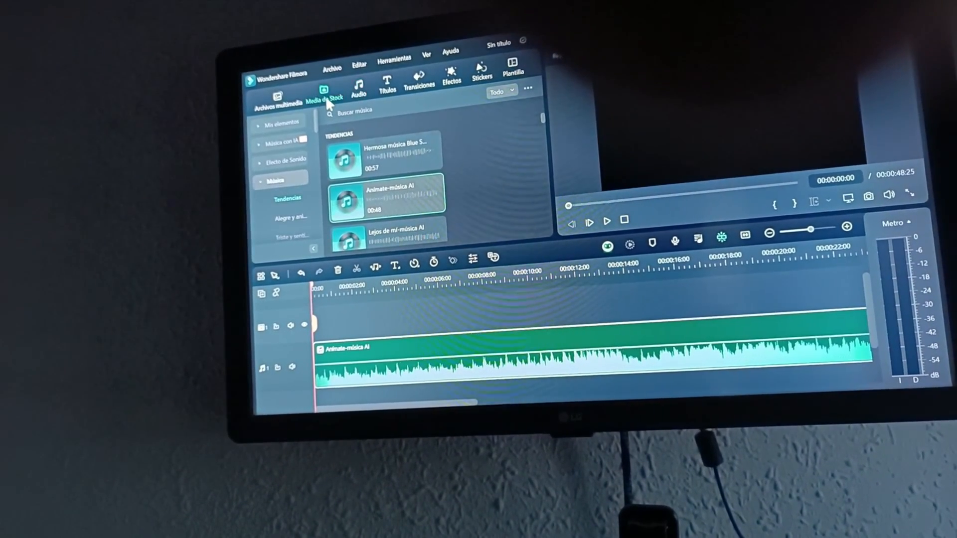
# Open the trending music in the audio library and preview the tracks "Tráiler épico de ciencia..." and "Cielo Despejado".
pyautogui.click(325, 97)
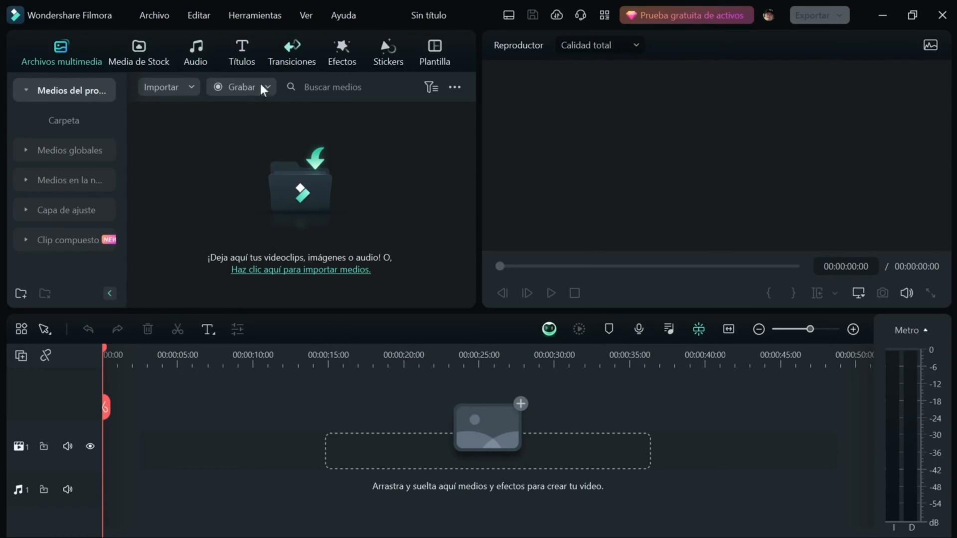
pyautogui.click(195, 49)
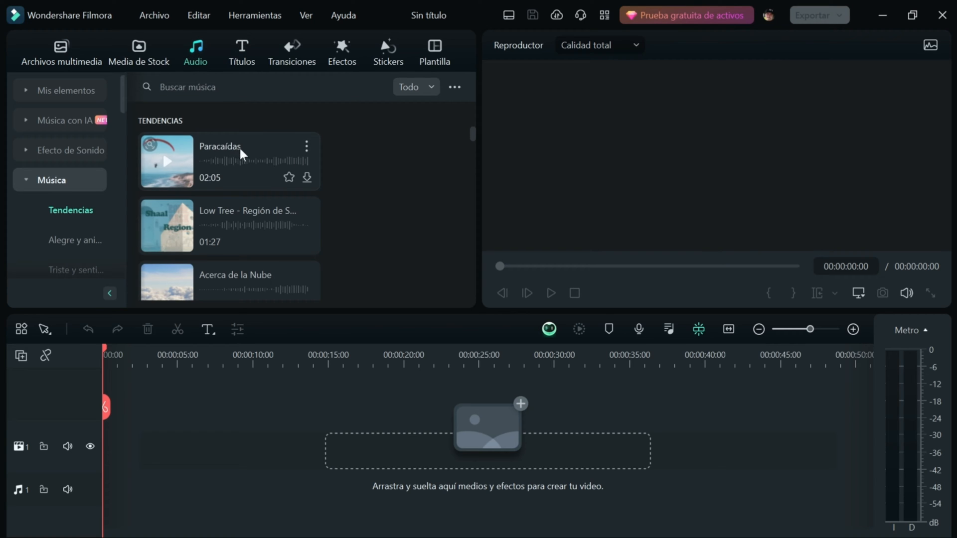
pyautogui.moveTo(473, 133); pyautogui.dragTo(476, 148)
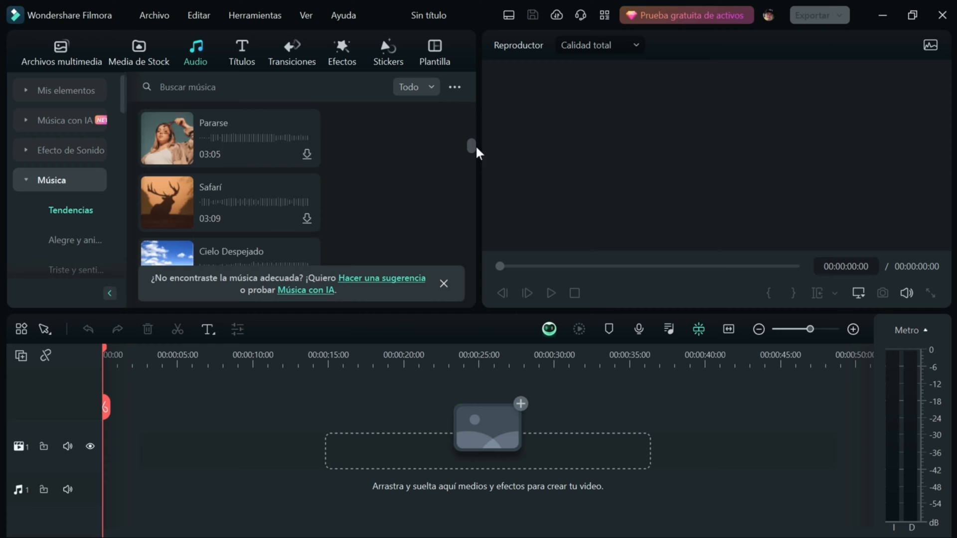
pyautogui.click(444, 284)
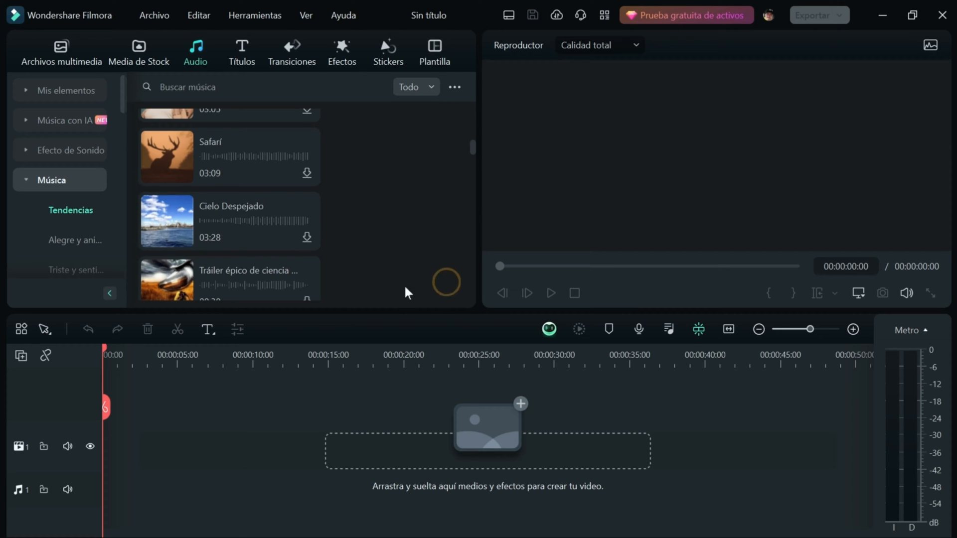
pyautogui.click(166, 287)
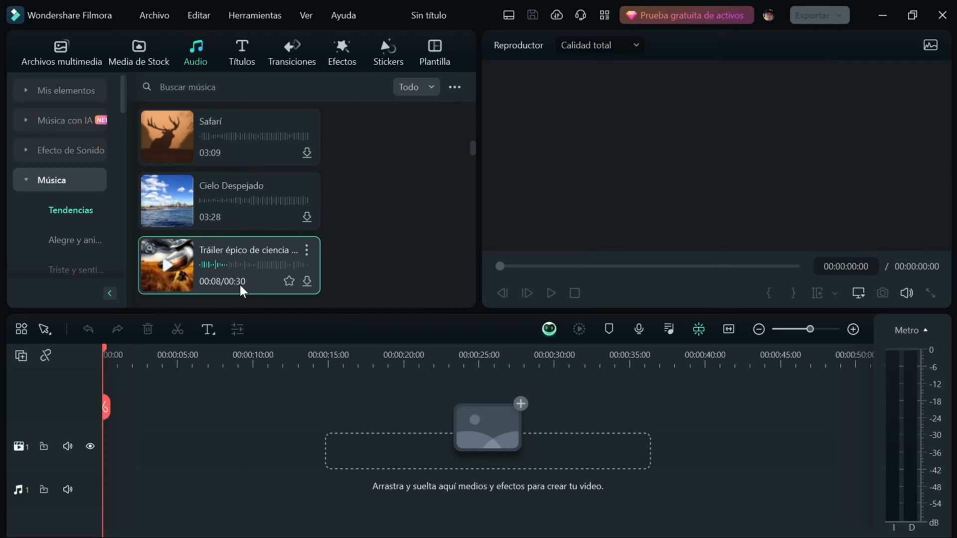
pyautogui.click(166, 201)
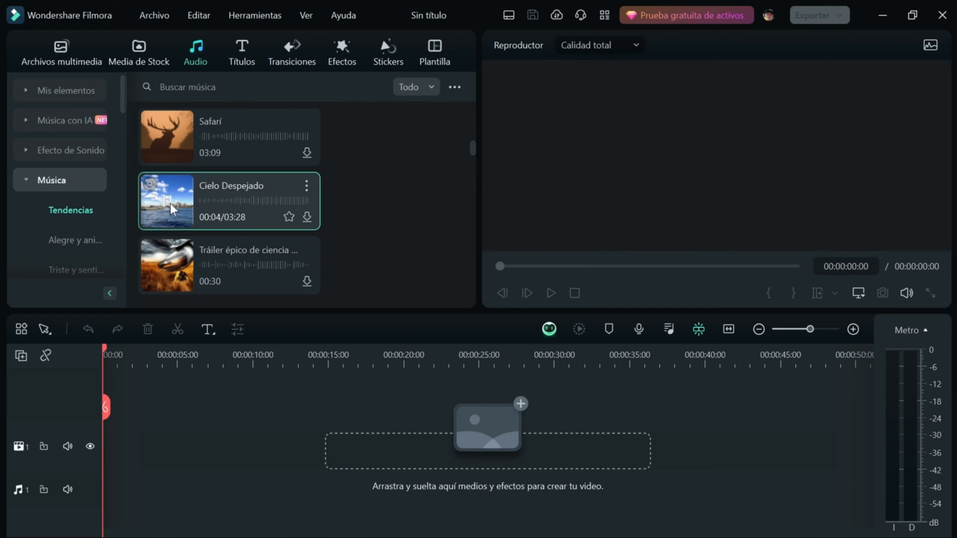
# Browse the music categories Triste y sentimental, Rock and 100 más populares.
pyautogui.moveTo(121, 98); pyautogui.dragTo(124, 124)
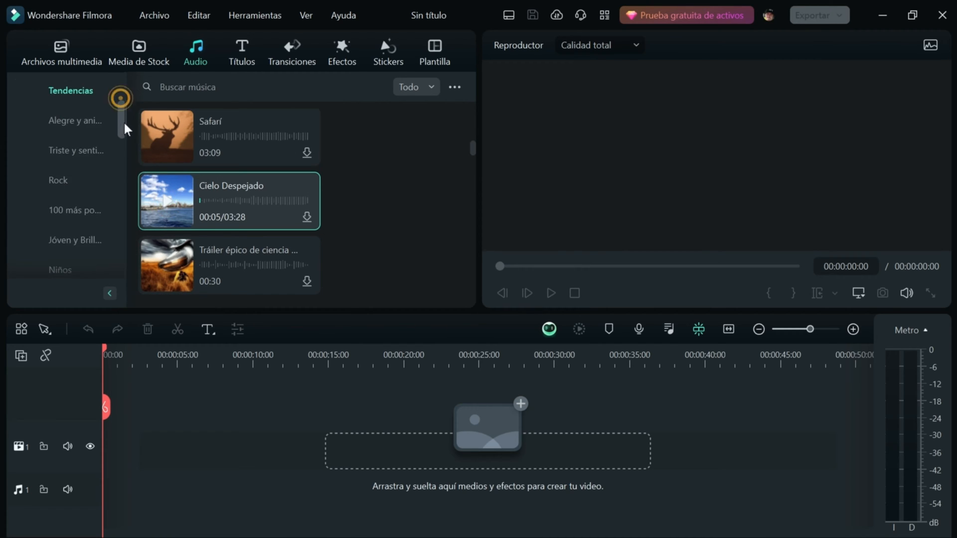
pyautogui.click(61, 178)
pyautogui.click(77, 158)
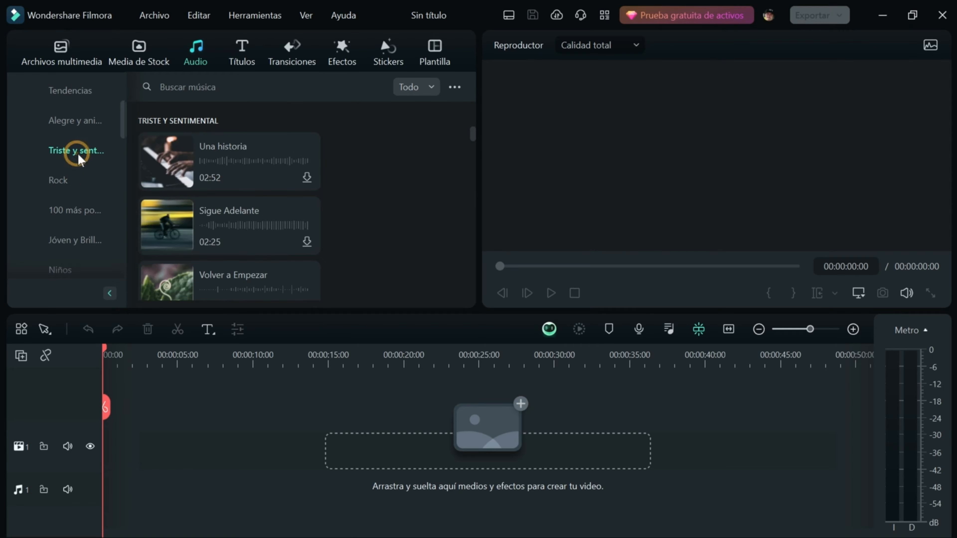
pyautogui.click(66, 182)
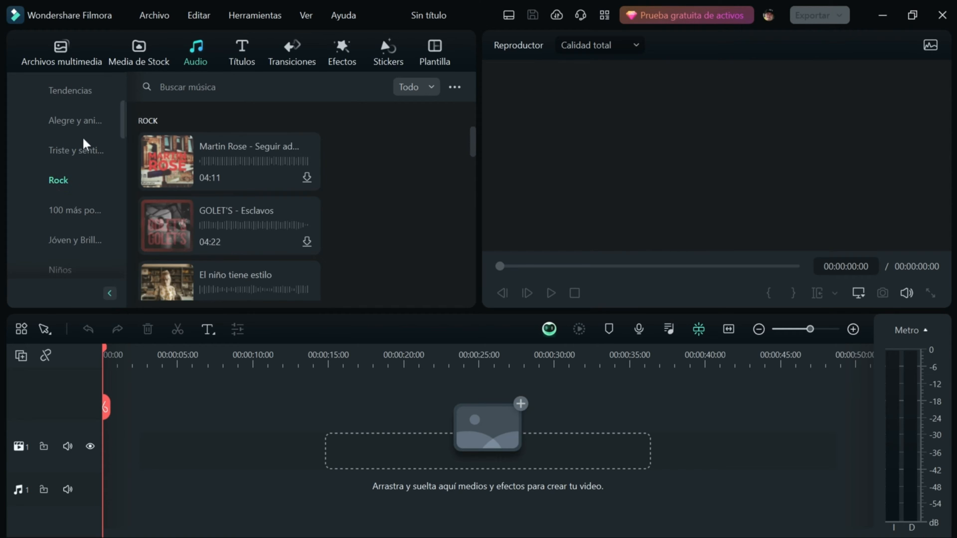
pyautogui.click(67, 235)
pyautogui.click(79, 214)
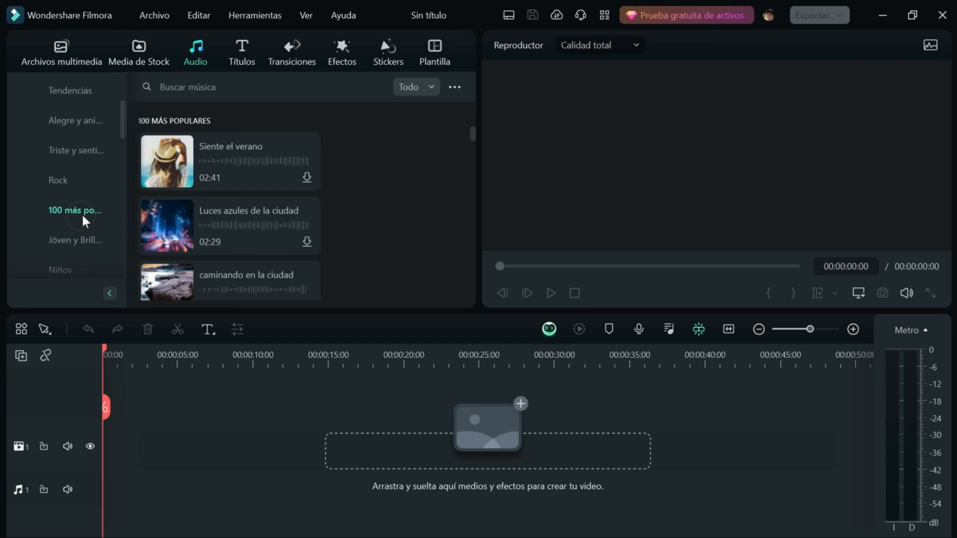
pyautogui.moveTo(121, 127); pyautogui.dragTo(119, 148)
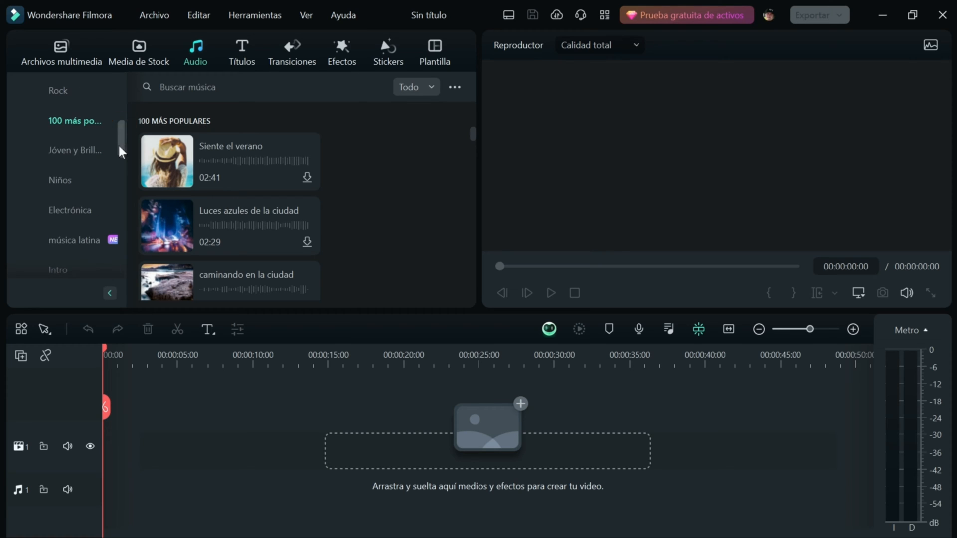
# Preview the "Perfect Muse - Número..." track in the Jóven y Brillante music category.
pyautogui.click(77, 152)
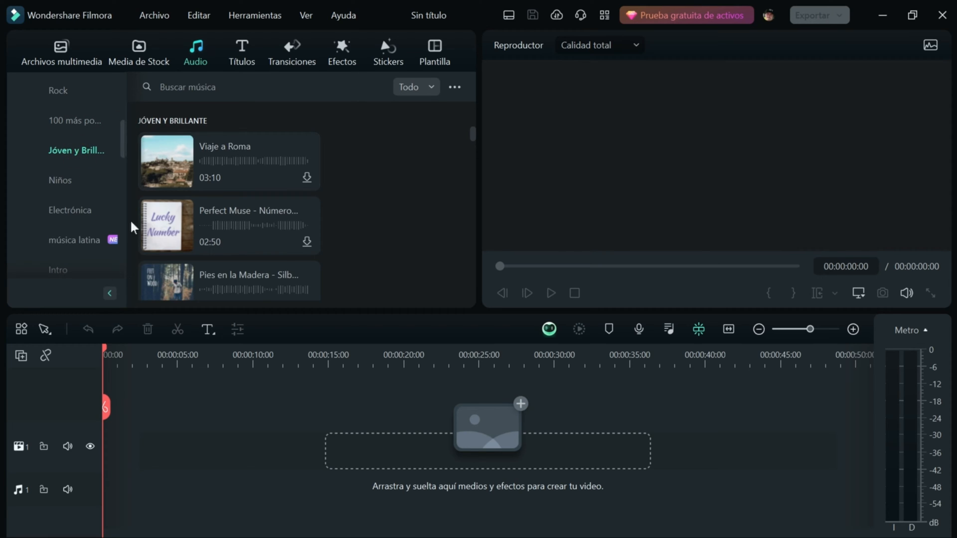
pyautogui.click(168, 227)
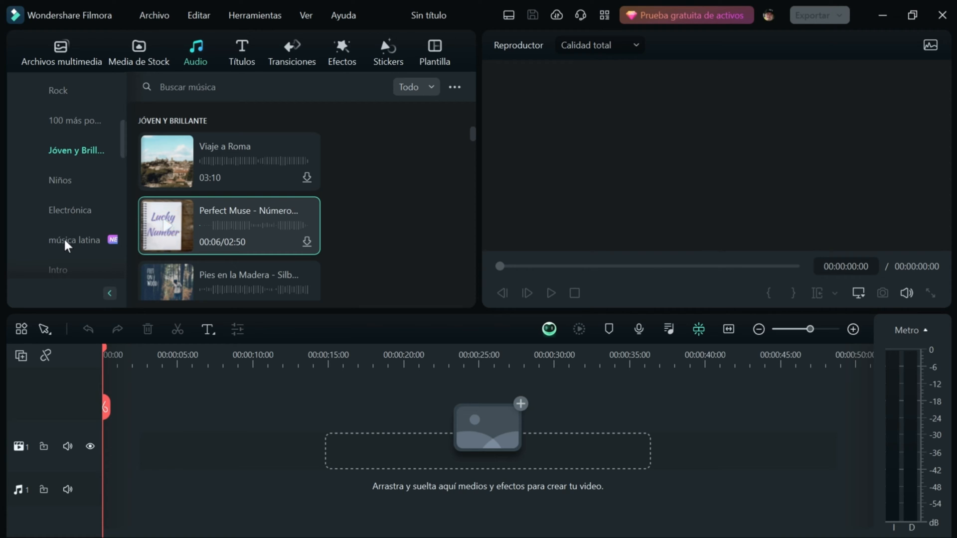
pyautogui.click(62, 182)
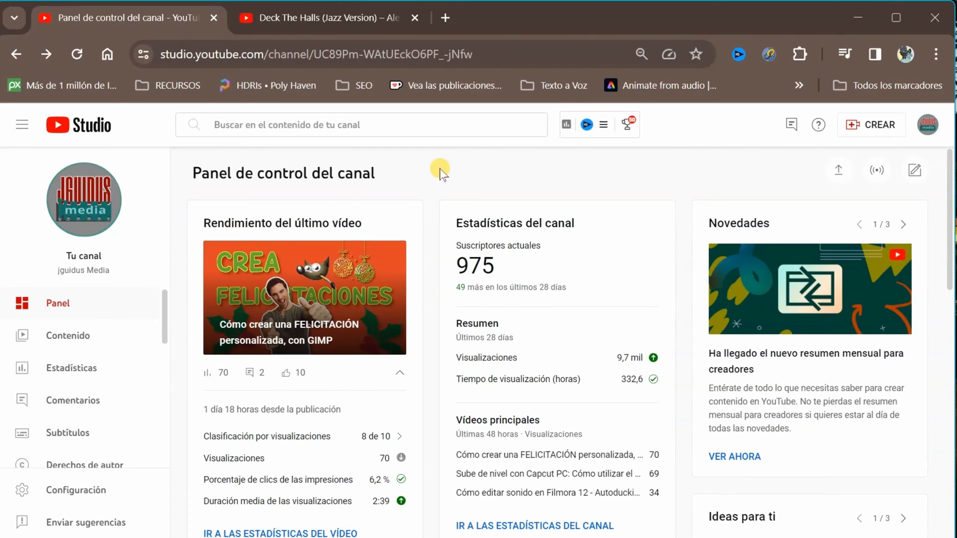
# Switch to the browser's Deck The Halls (Jazz Version) video and open the Audio Library channel that published it.
pyautogui.hotkey('ctrl', 'Tab')
pyautogui.scroll(-5, 949, 186)
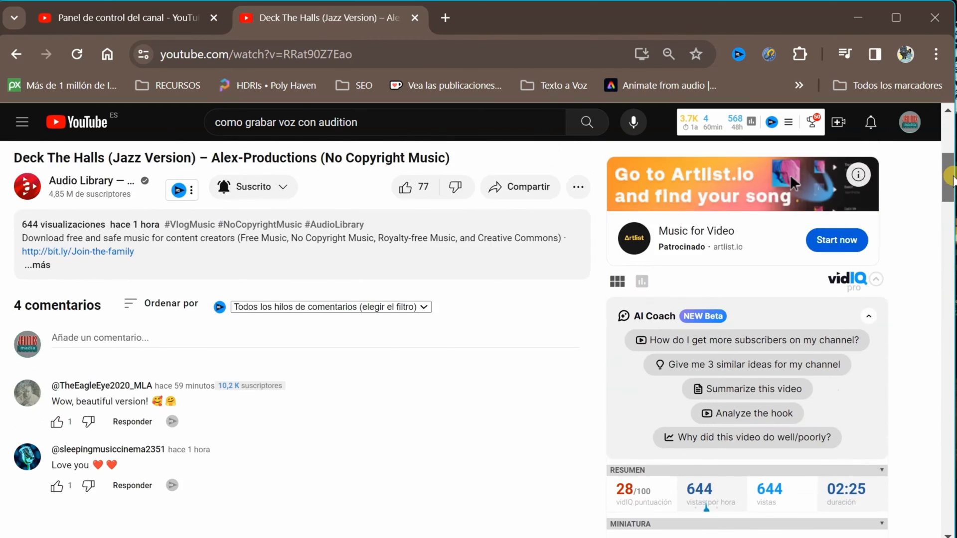
pyautogui.scroll(5, 950, 187)
pyautogui.click(35, 519)
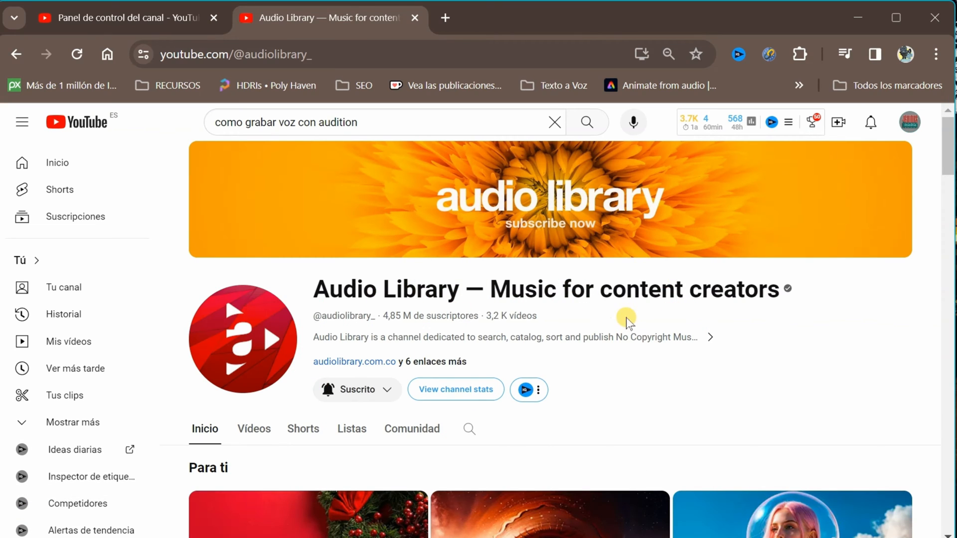
# Browse the playlists of the Audio Library channel for no-copyright music.
pyautogui.moveTo(947, 166); pyautogui.dragTo(948, 192)
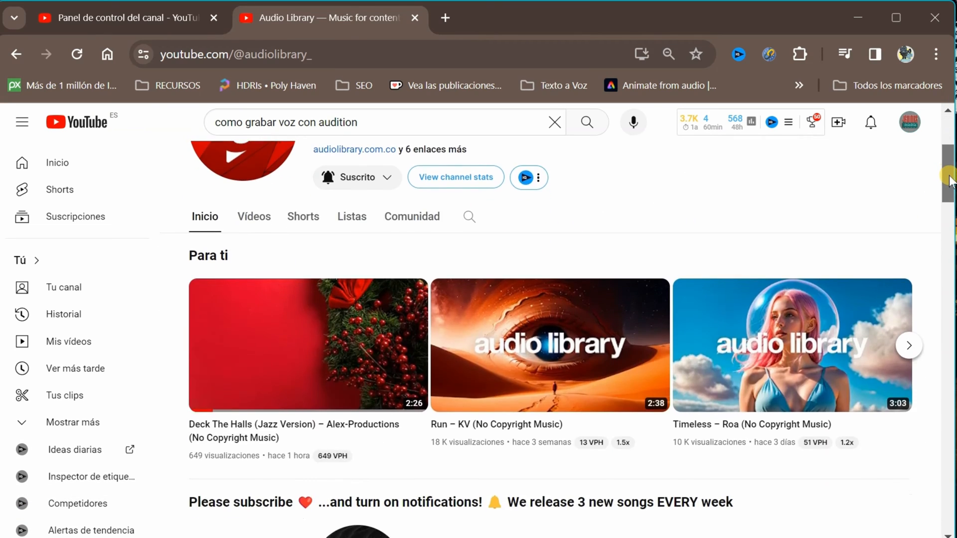
pyautogui.click(356, 219)
pyautogui.scroll(-5, 453, 354)
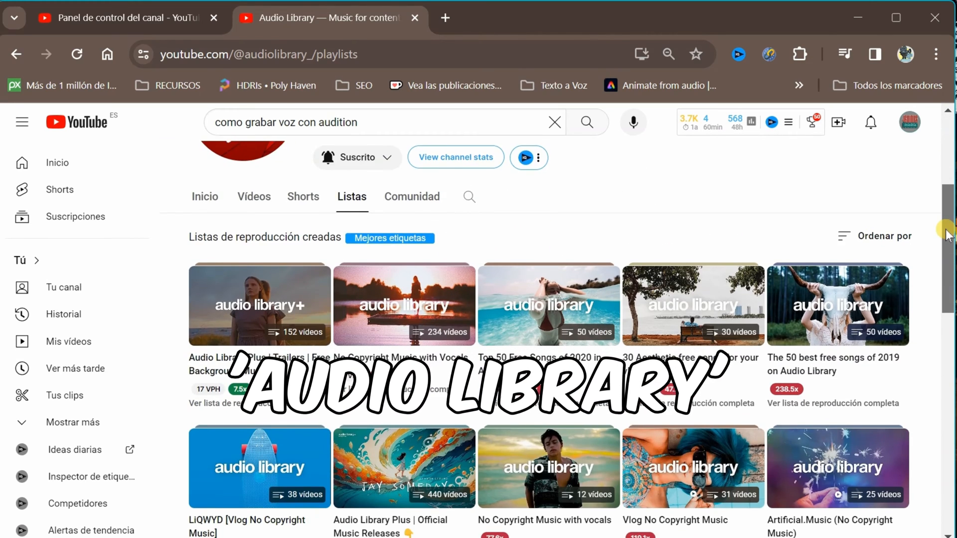
pyautogui.moveTo(944, 299); pyautogui.dragTo(936, 455)
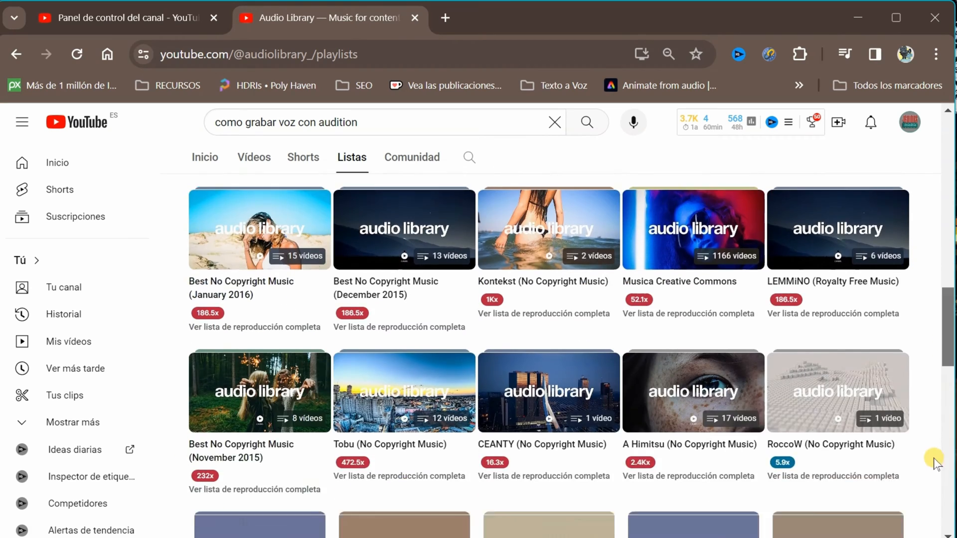
# Open the Biblioteca de audio in YouTube Studio and collapse the navigation sidebar.
pyautogui.click(64, 294)
pyautogui.click(149, 19)
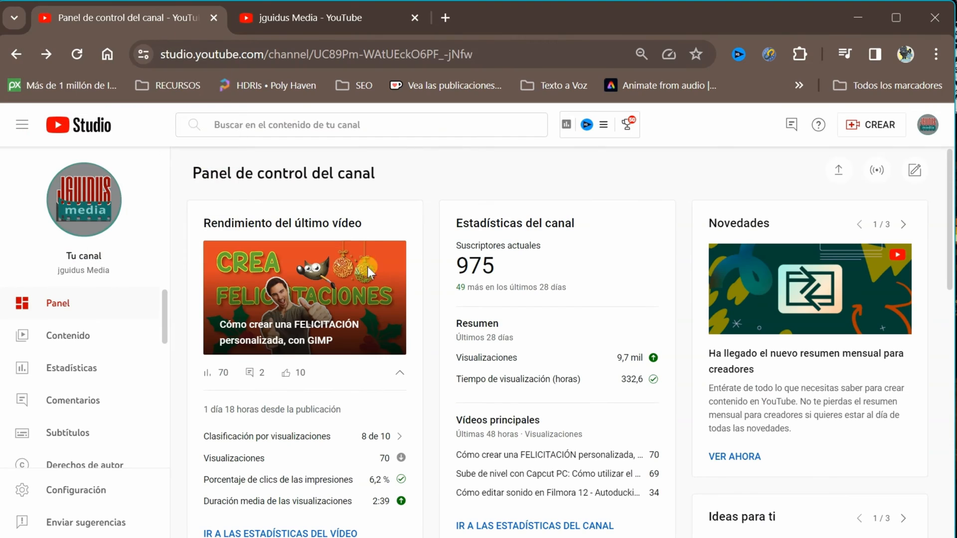
pyautogui.moveTo(162, 303); pyautogui.dragTo(166, 364)
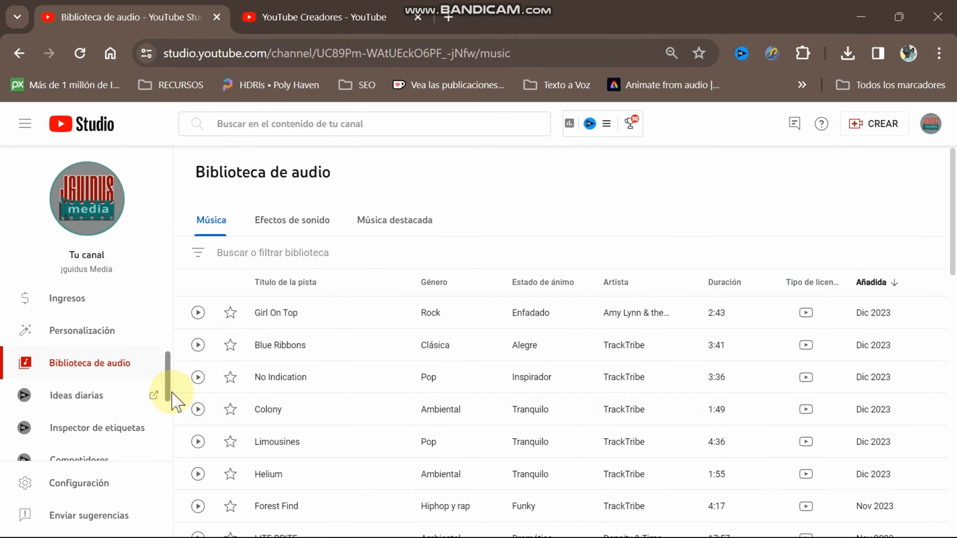
pyautogui.click(25, 126)
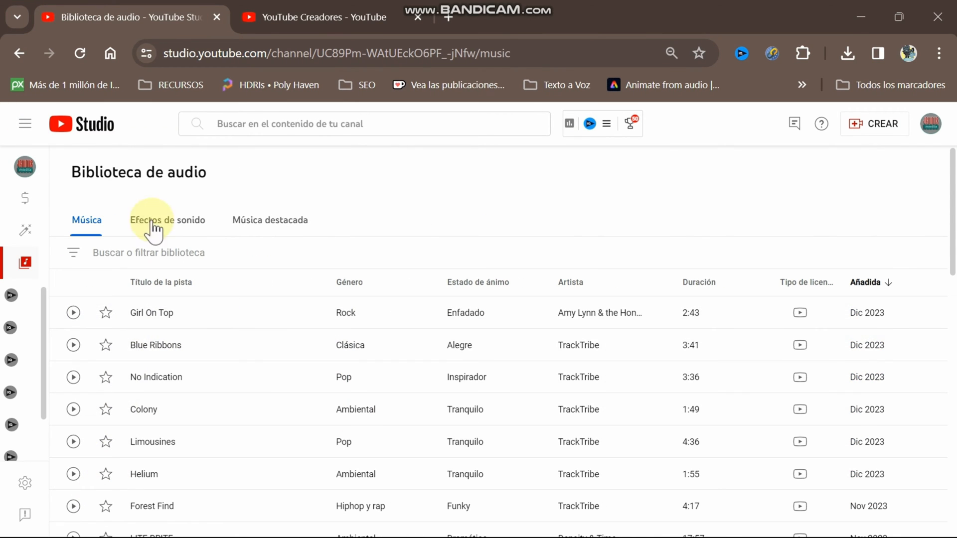
# Filter the music tracks in YouTube Studio's audio library.
pyautogui.click(182, 253)
pyautogui.click(124, 333)
pyautogui.click(111, 366)
pyautogui.click(195, 483)
pyautogui.click(488, 312)
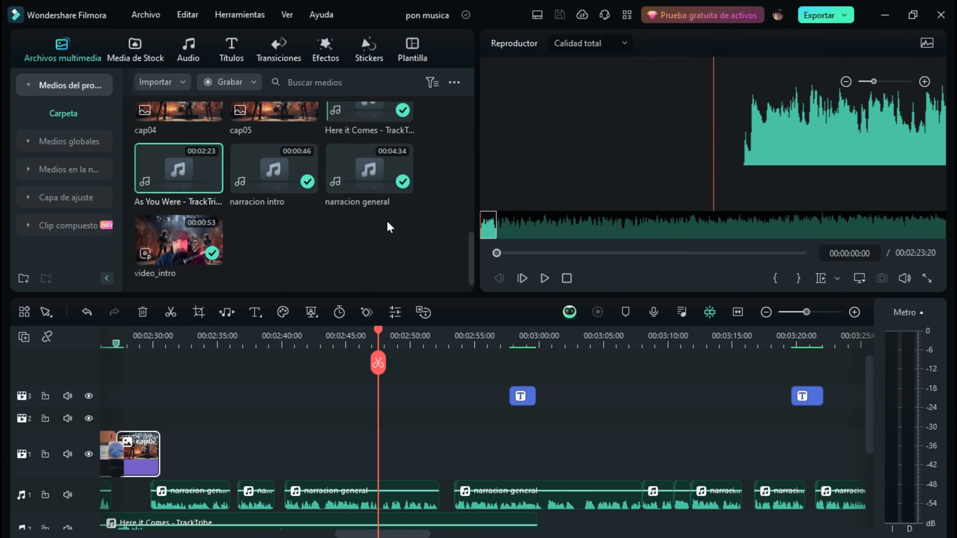
# In the Filmora project, preview As You Were - TrackTribe and place it on a new audio track from about 00:02:37.
pyautogui.click(545, 278)
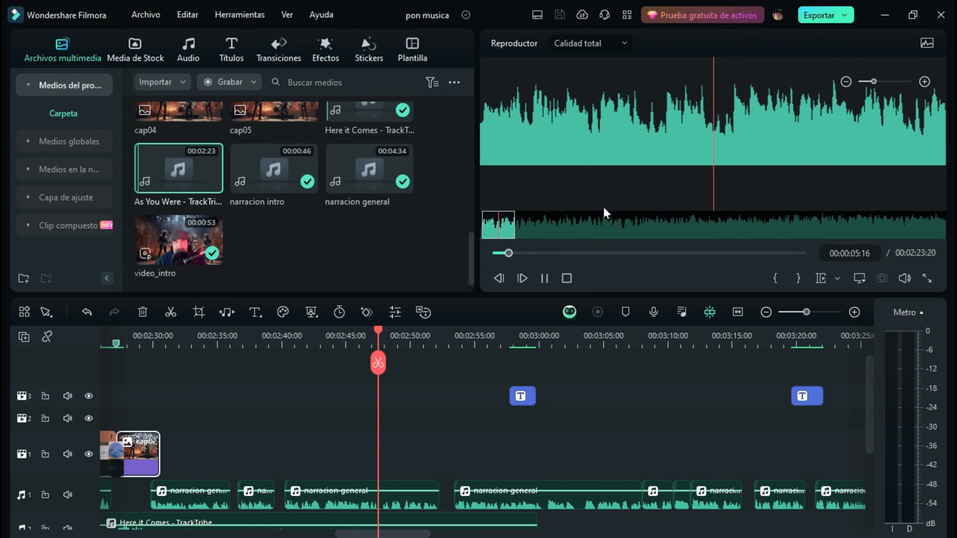
pyautogui.click(545, 278)
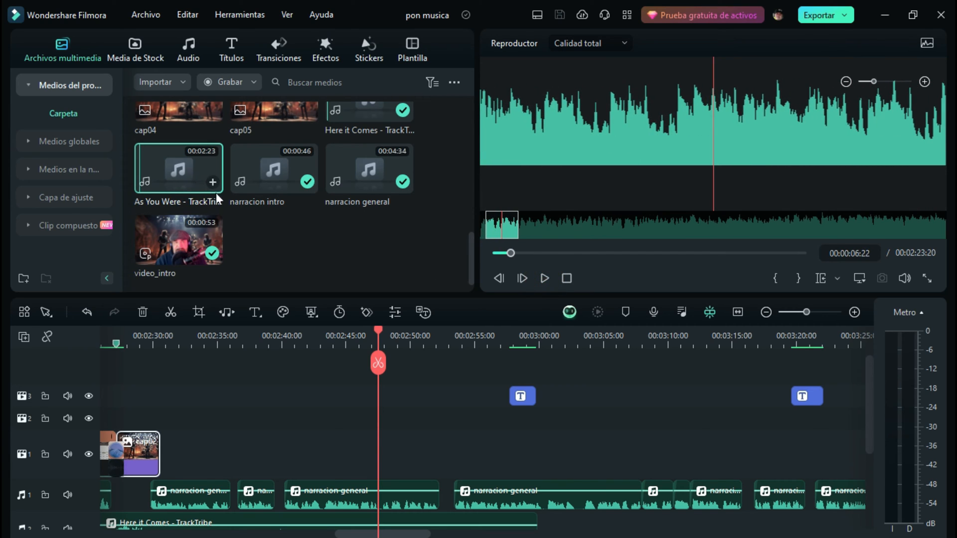
pyautogui.click(868, 403)
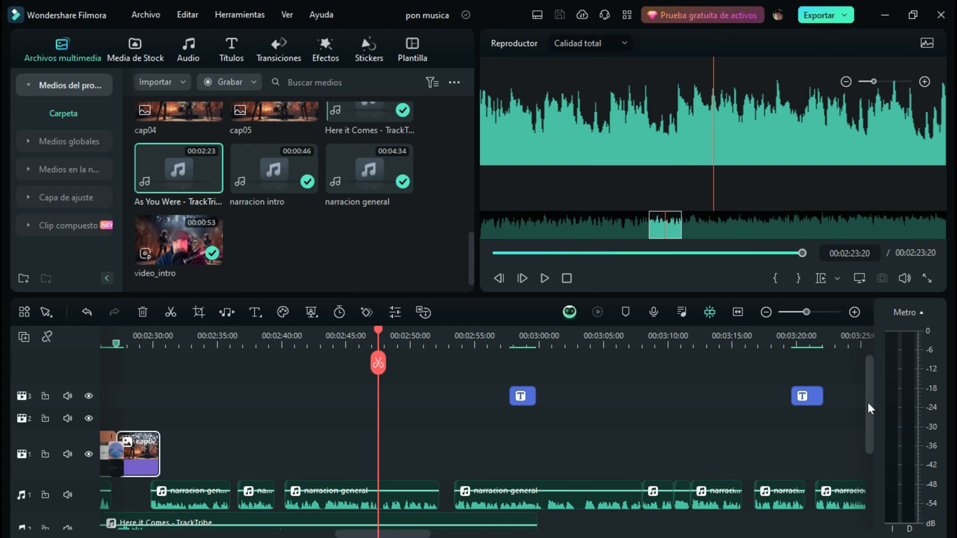
pyautogui.moveTo(870, 409); pyautogui.dragTo(871, 518)
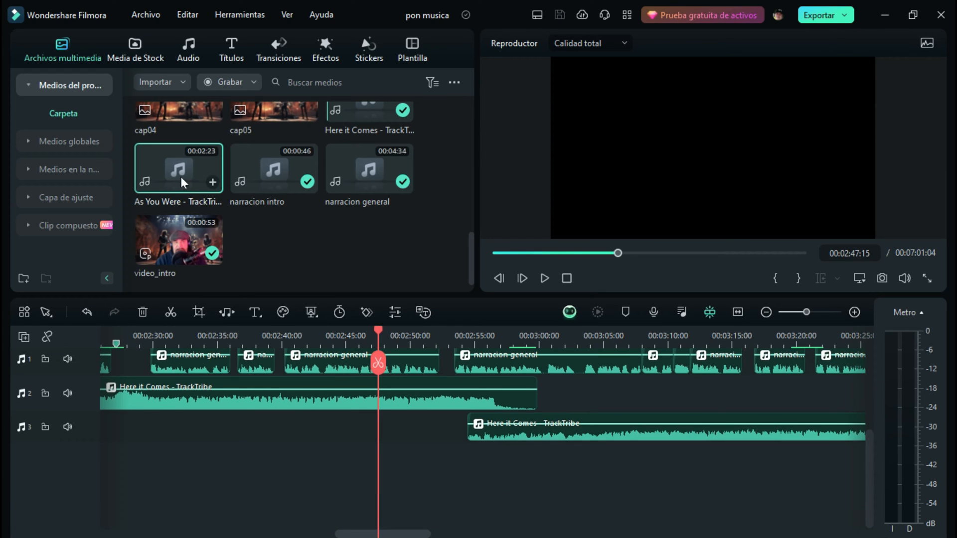
pyautogui.moveTo(182, 182); pyautogui.dragTo(277, 476)
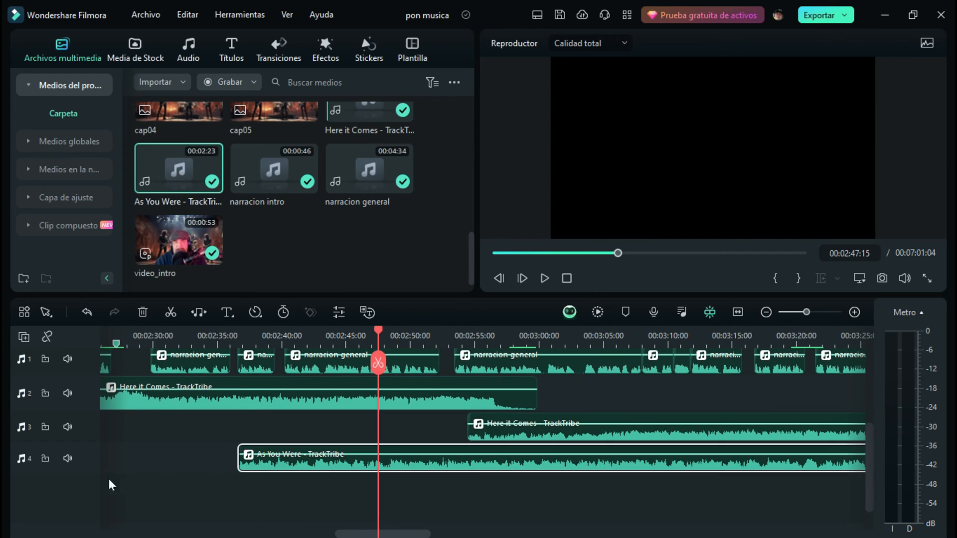
# Enlarge the height of audio track 4 and slightly lower the volume line of the As You Were clip.
pyautogui.moveTo(74, 474); pyautogui.dragTo(86, 412)
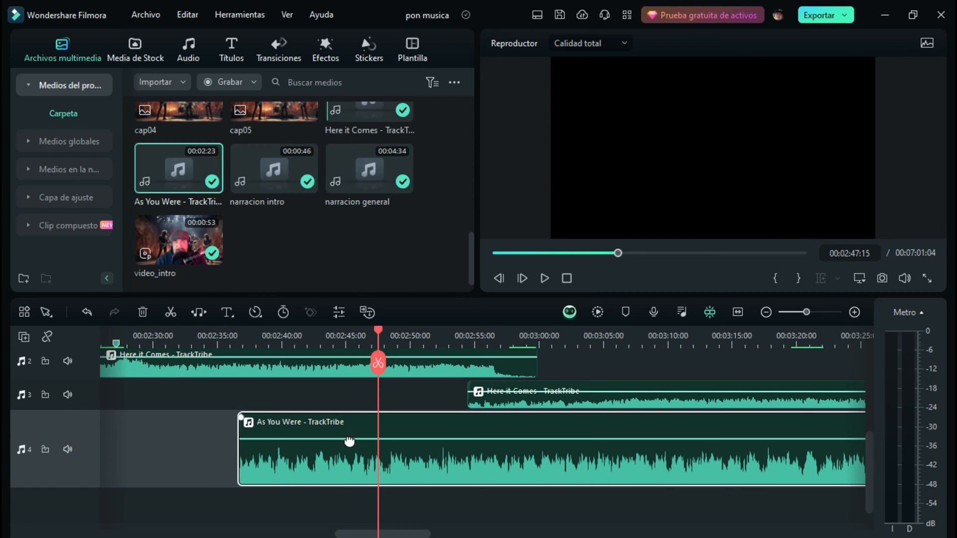
pyautogui.moveTo(349, 442); pyautogui.dragTo(351, 448)
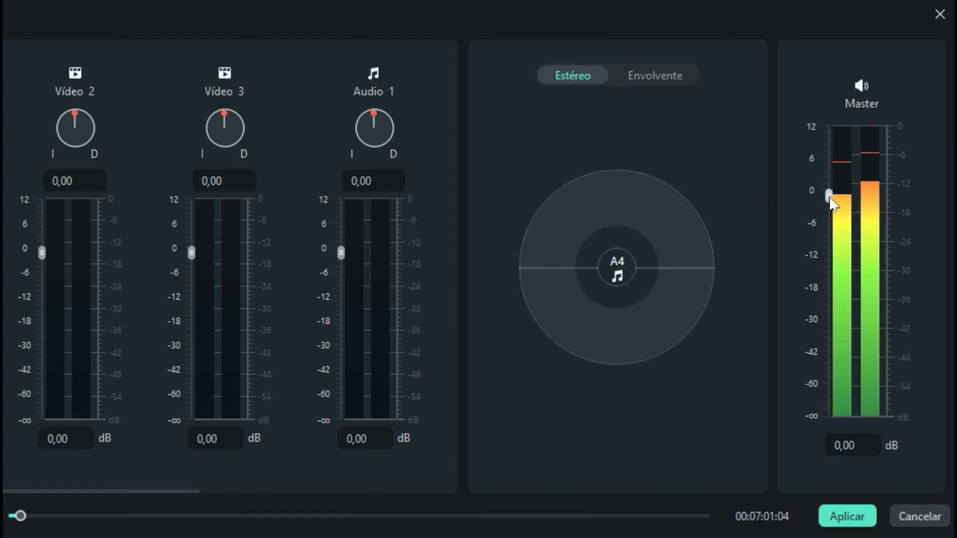
# In the audio mixer, set the Master level to -5,08 dB, choose Envolvente mode and raise the Audio 1 level.
pyautogui.moveTo(830, 197); pyautogui.dragTo(830, 221)
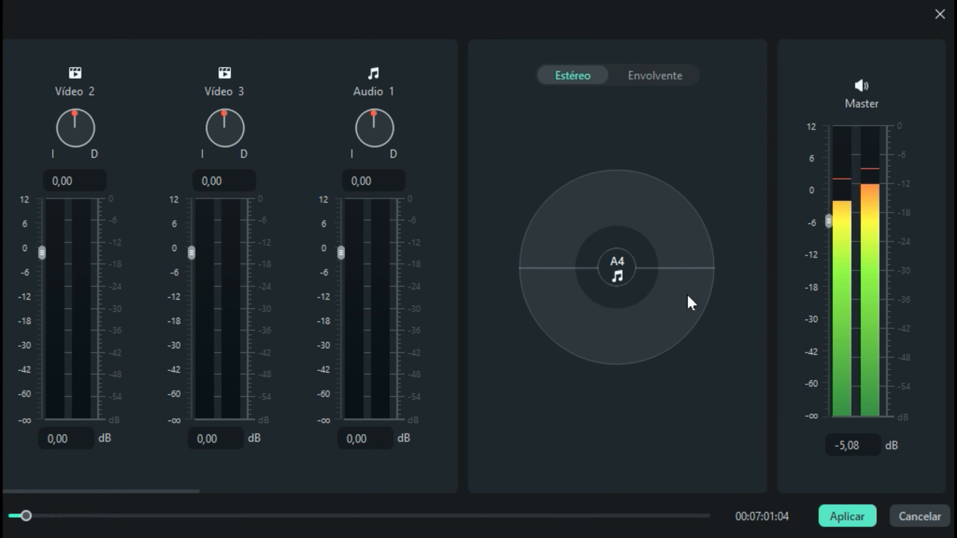
pyautogui.click(678, 81)
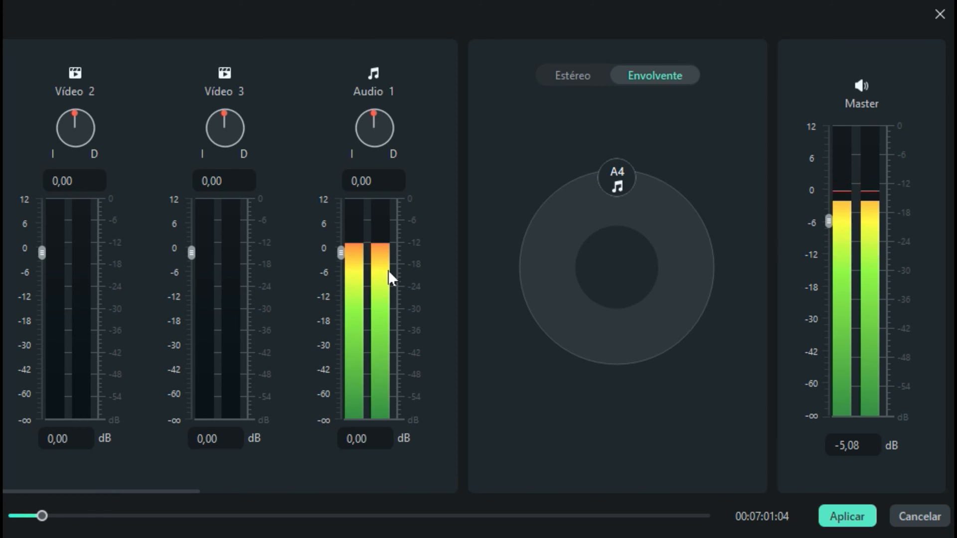
pyautogui.moveTo(342, 253); pyautogui.dragTo(352, 201)
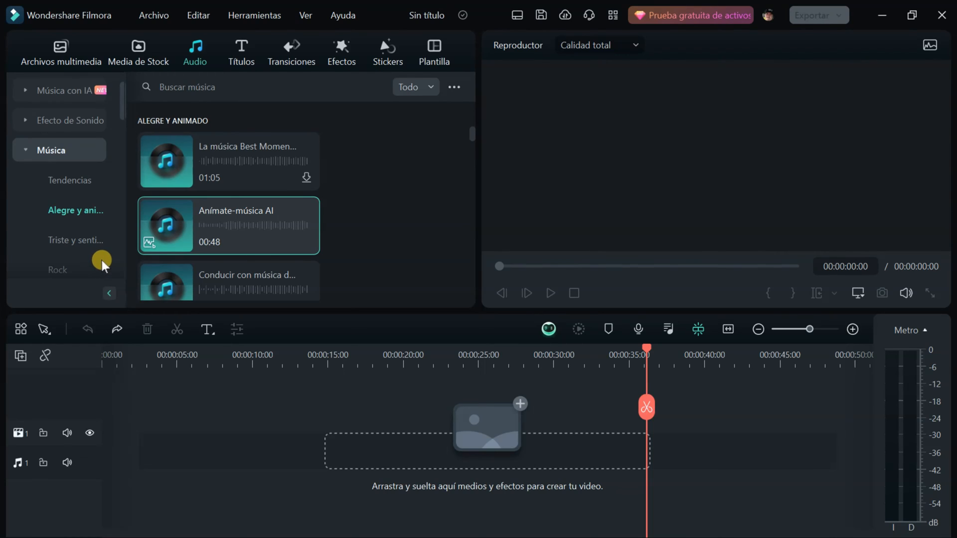
# In the rhythm options of Anímate-música AI, highlight every 4 beats with a highlight offset of 1 beat.
pyautogui.moveTo(208, 227)
pyautogui.rightClick(230, 228)
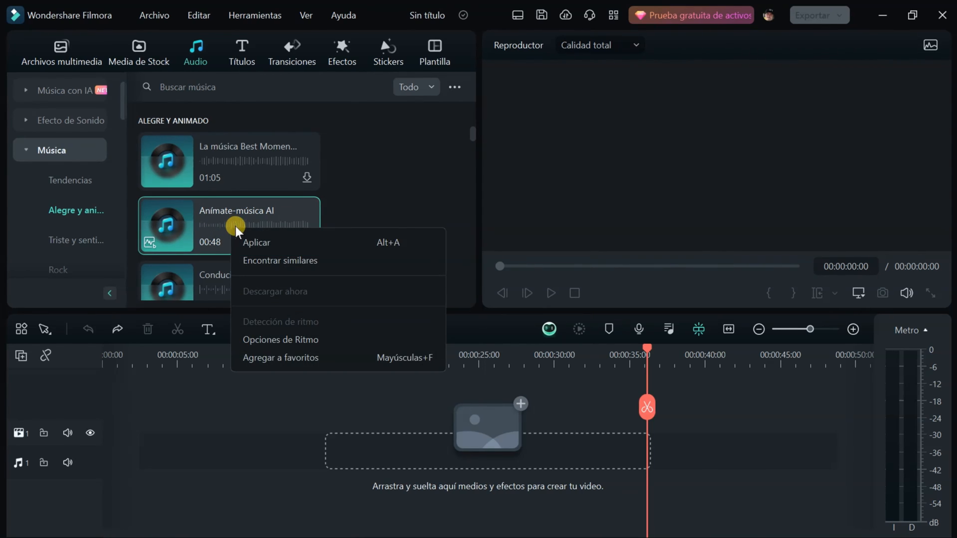
pyautogui.click(280, 342)
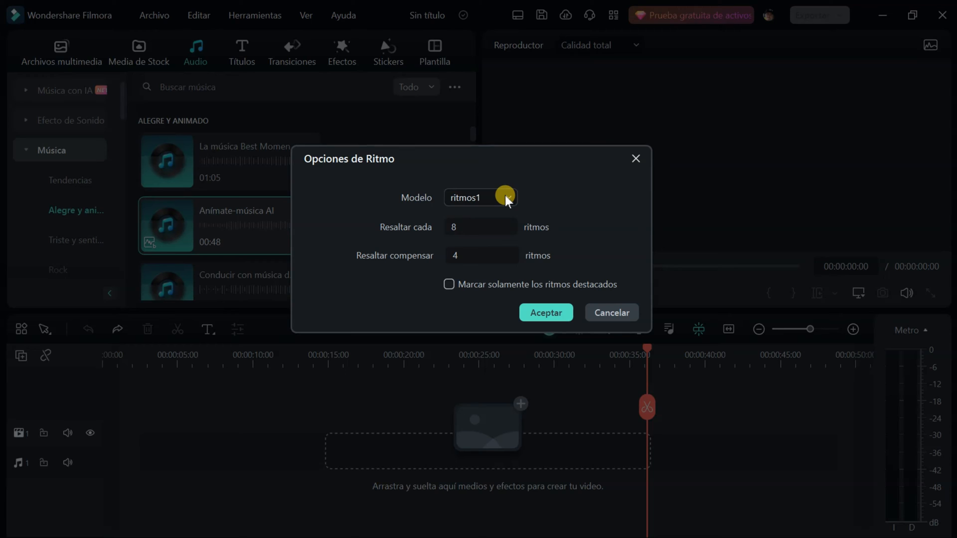
pyautogui.click(464, 232)
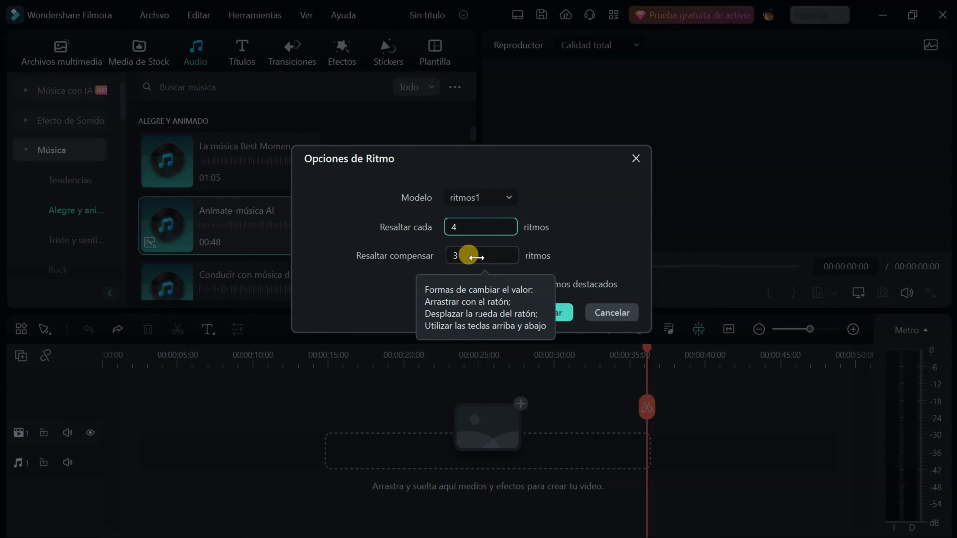
pyautogui.click(469, 255)
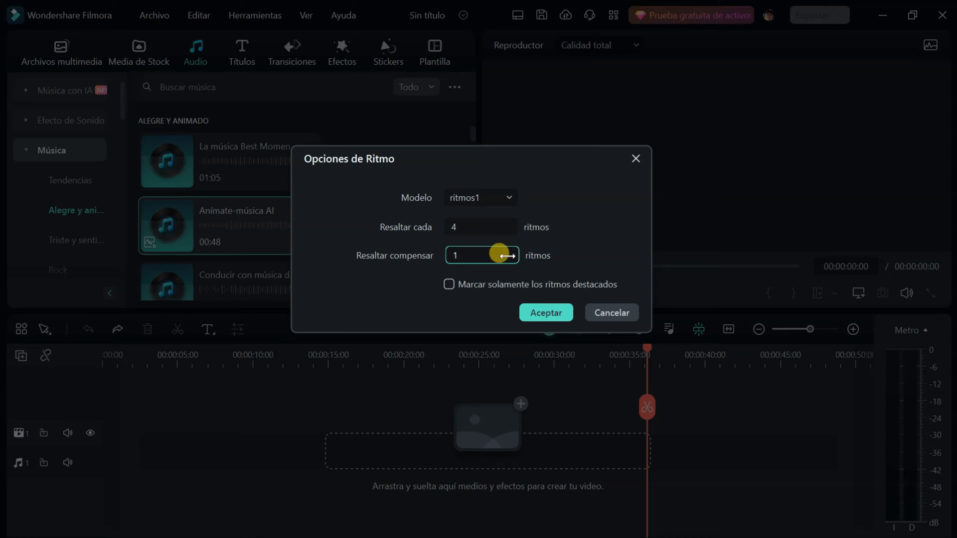
pyautogui.click(545, 313)
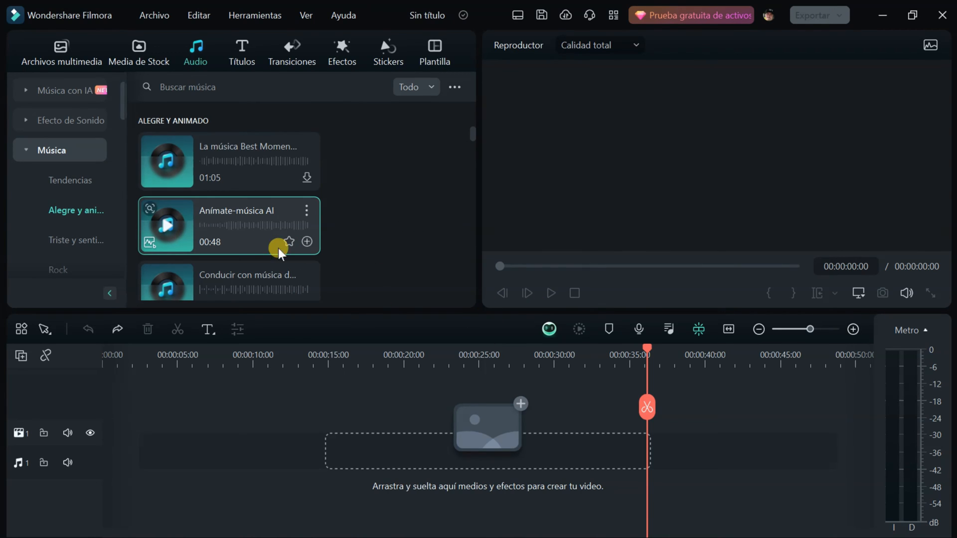
# Place Anímate-música AI at the start of audio track 1 and add the skateboarder stock clip between the two clips on video track 1.
pyautogui.moveTo(237, 230); pyautogui.dragTo(428, 464)
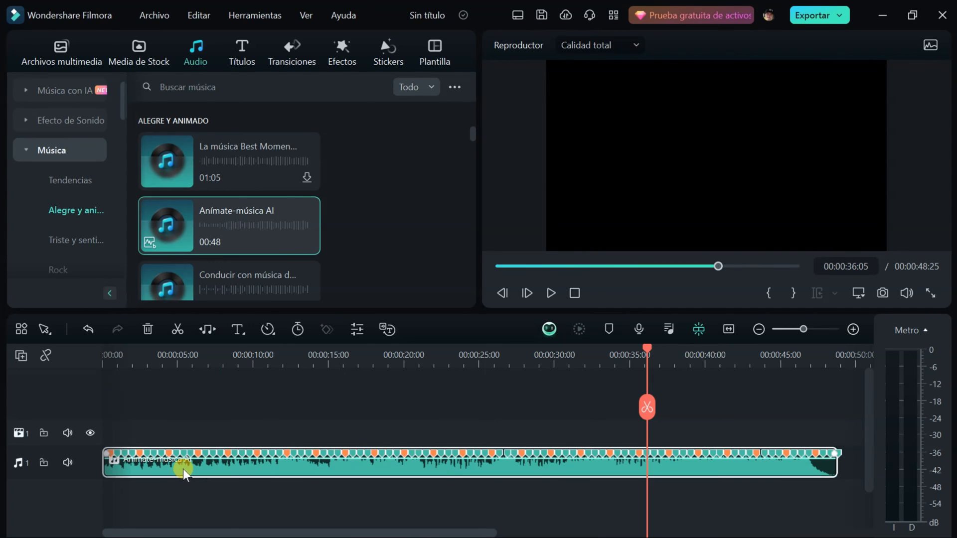
pyautogui.moveTo(241, 355); pyautogui.dragTo(365, 363)
pyautogui.moveTo(530, 529); pyautogui.dragTo(278, 530)
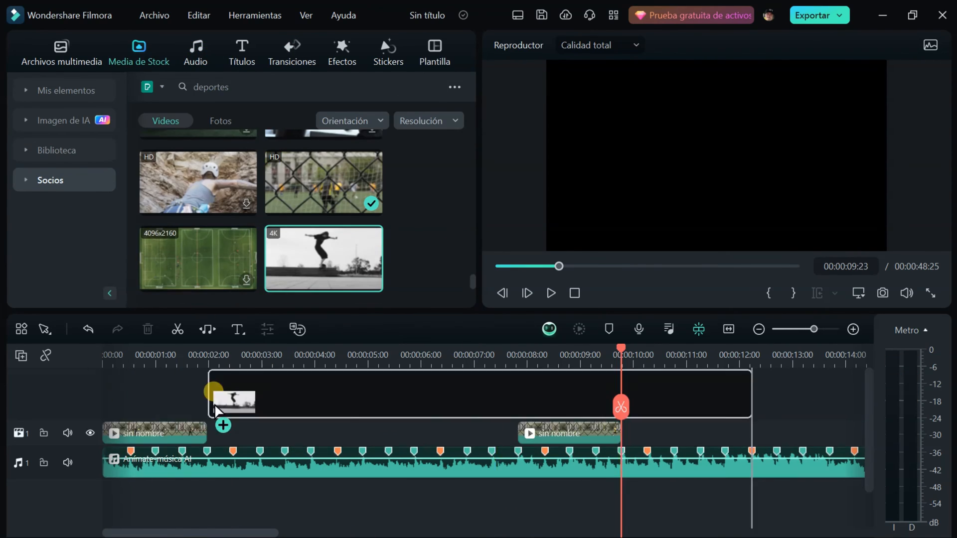
pyautogui.moveTo(214, 409); pyautogui.dragTo(374, 438)
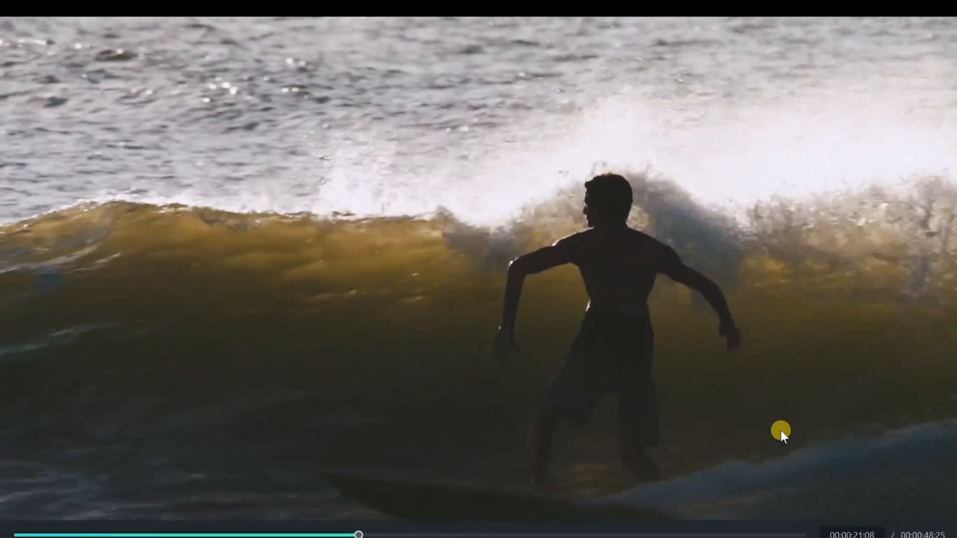
pyautogui.press('space')
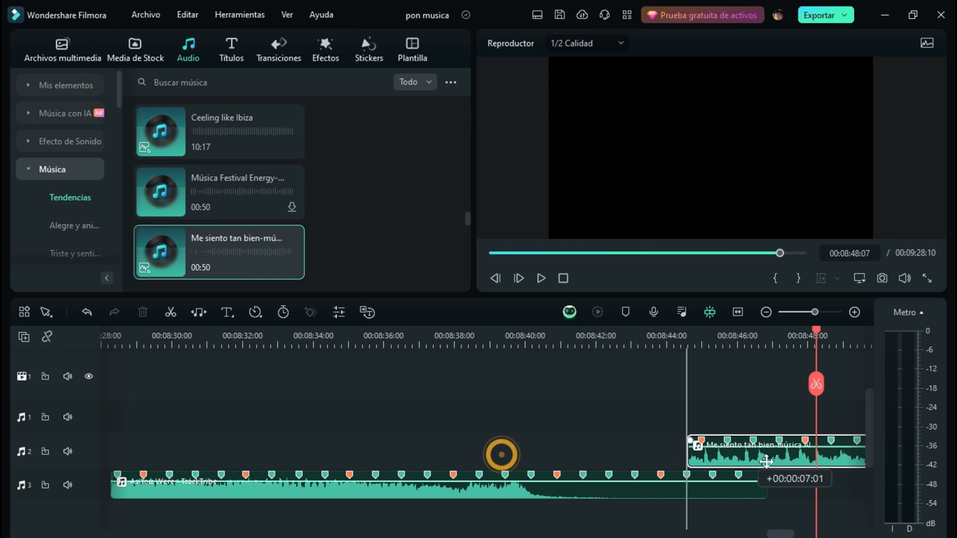
# Move the Me siento tan bien-música AI clip on audio track 2 to start at 00:08:37:17, overlapping the end of As You Were.
pyautogui.moveTo(500, 453); pyautogui.dragTo(660, 478)
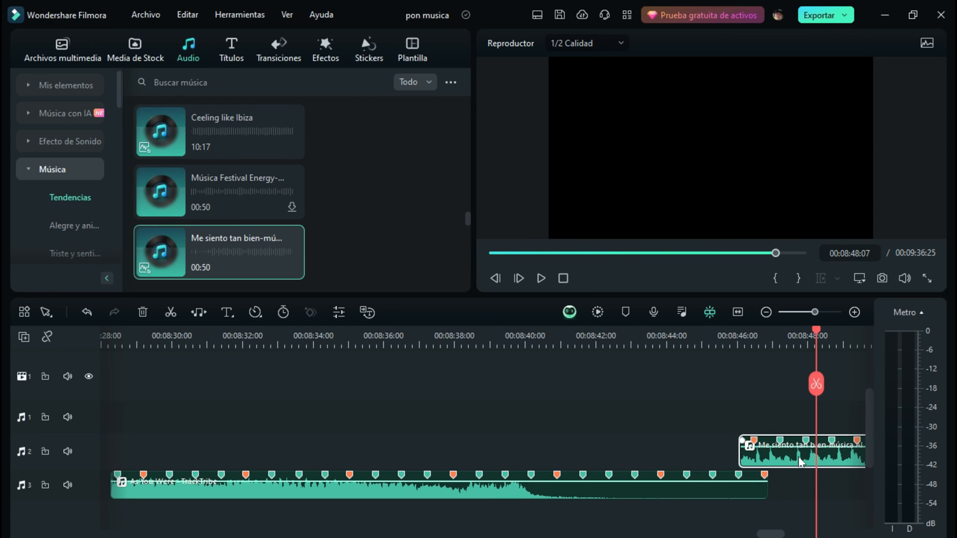
pyautogui.moveTo(800, 462); pyautogui.dragTo(489, 462)
pyautogui.moveTo(460, 343); pyautogui.dragTo(477, 342)
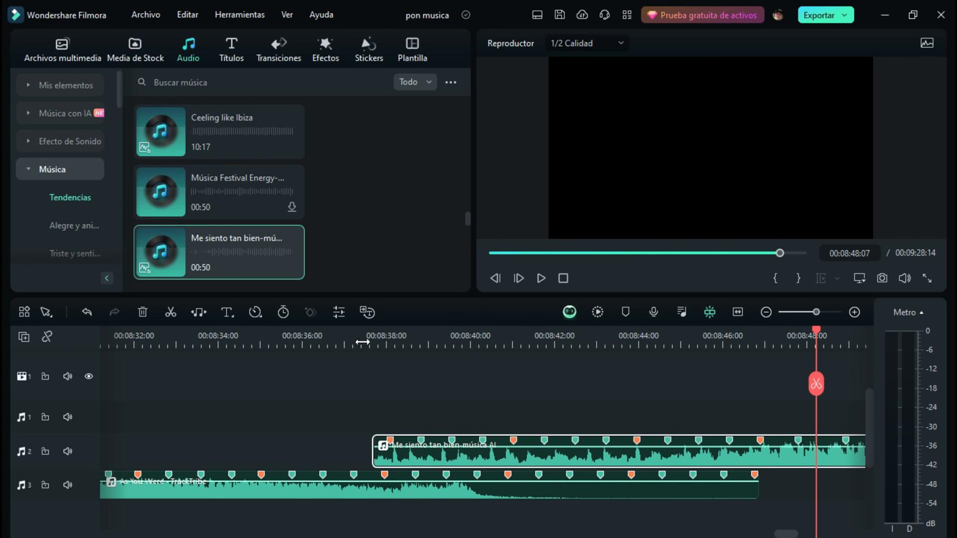
pyautogui.click(363, 342)
pyautogui.click(369, 339)
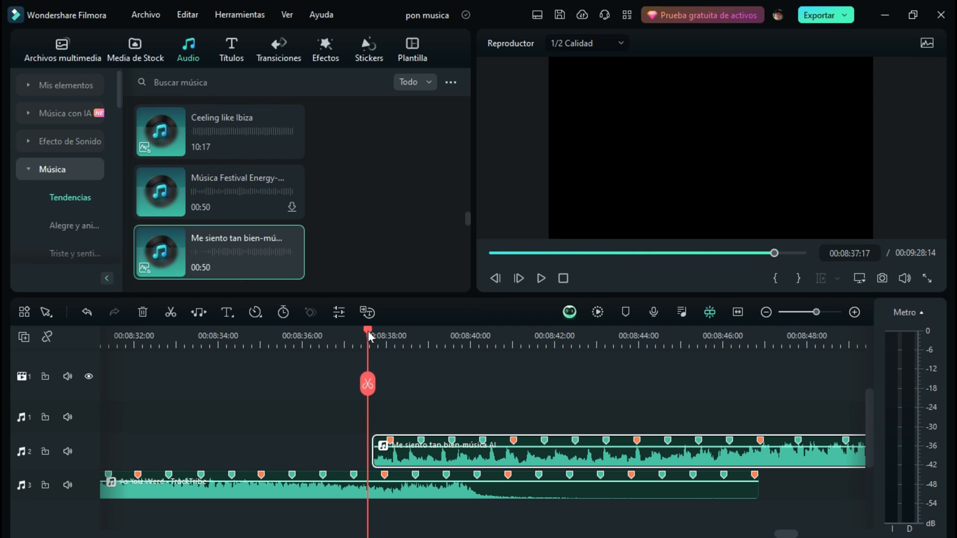
pyautogui.moveTo(408, 463); pyautogui.dragTo(419, 447)
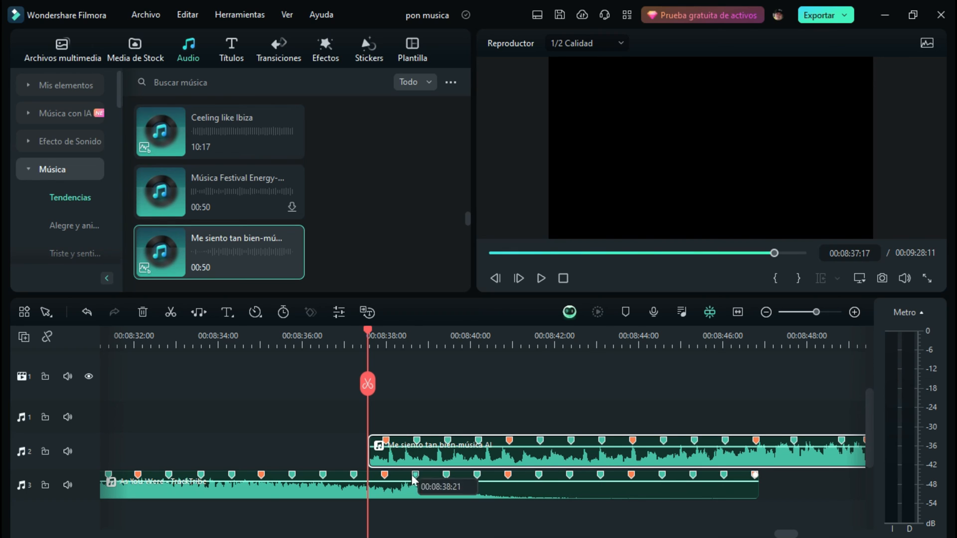
# Split the As You Were - TrackTribe clip at 00:08:42:22 and delete the part after the cut.
pyautogui.click(618, 494)
pyautogui.click(586, 340)
pyautogui.click(585, 385)
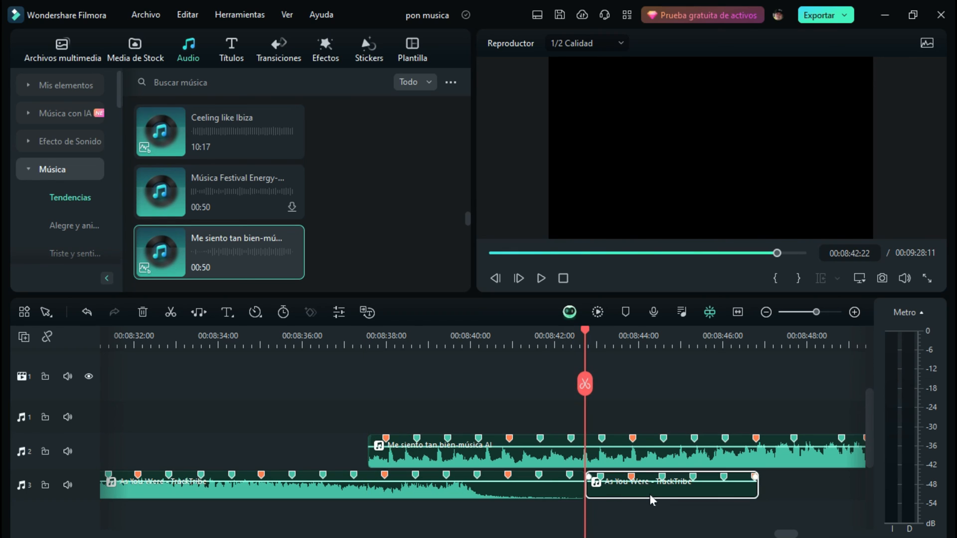
pyautogui.press('Delete')
# Crossfade As You Were into Me siento tan bien-música AI, starting the second clip at 00:08:40:15 and fitting both fades to the overlap.
pyautogui.moveTo(581, 476); pyautogui.dragTo(510, 477)
pyautogui.moveTo(375, 439); pyautogui.dragTo(492, 439)
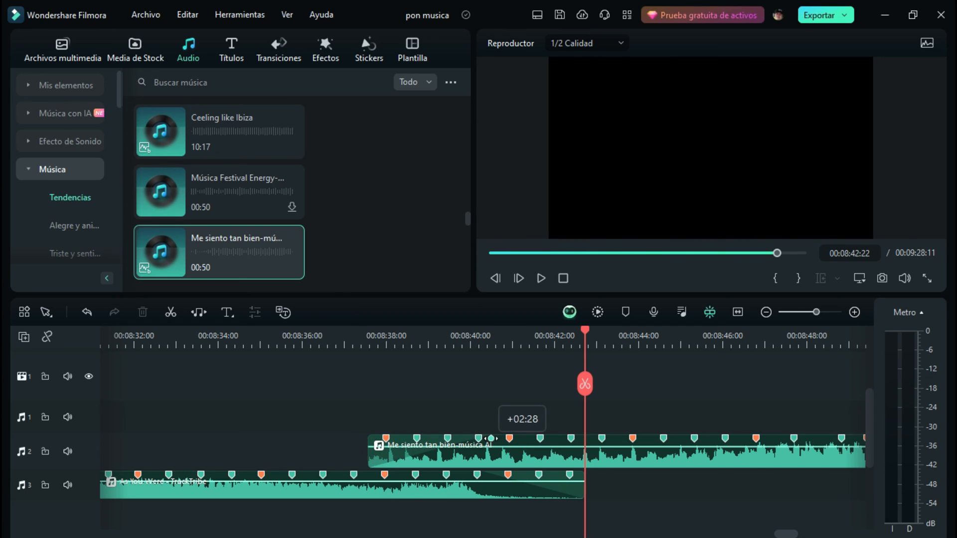
pyautogui.moveTo(430, 466); pyautogui.dragTo(522, 455)
pyautogui.press('Up')
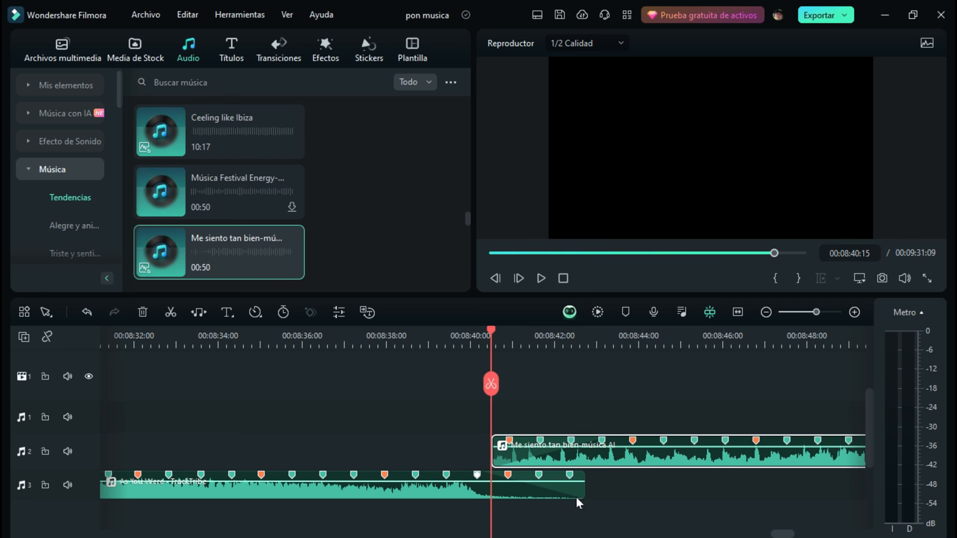
pyautogui.moveTo(616, 441); pyautogui.dragTo(585, 442)
pyautogui.moveTo(481, 476); pyautogui.dragTo(492, 475)
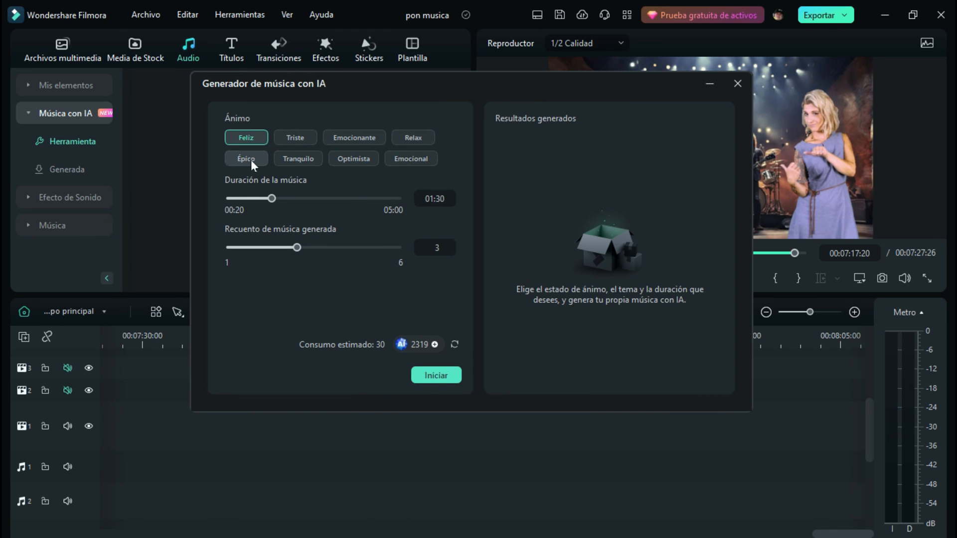
# Generate 2 AI music tracks with the Emocionante mood and a duration of 02:18.
pyautogui.click(351, 142)
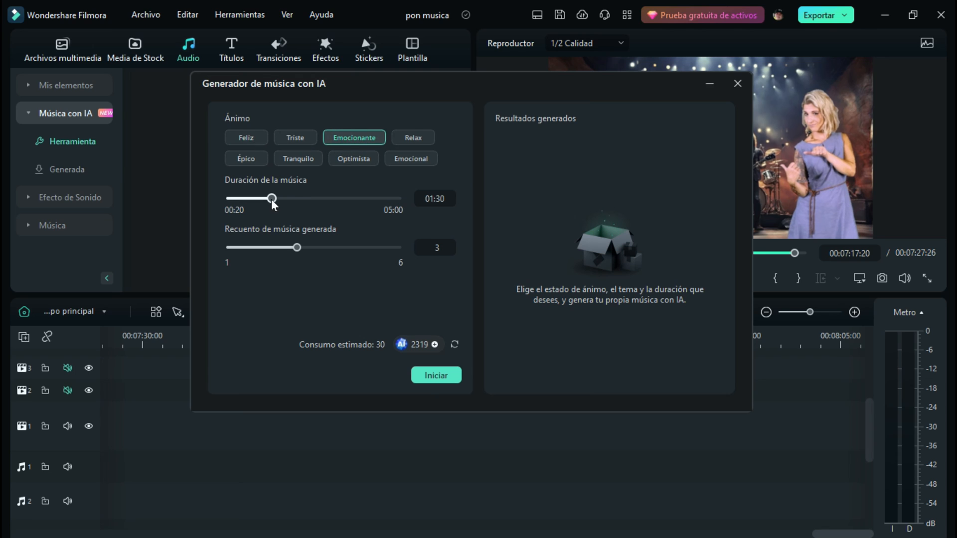
pyautogui.moveTo(301, 207); pyautogui.dragTo(302, 208)
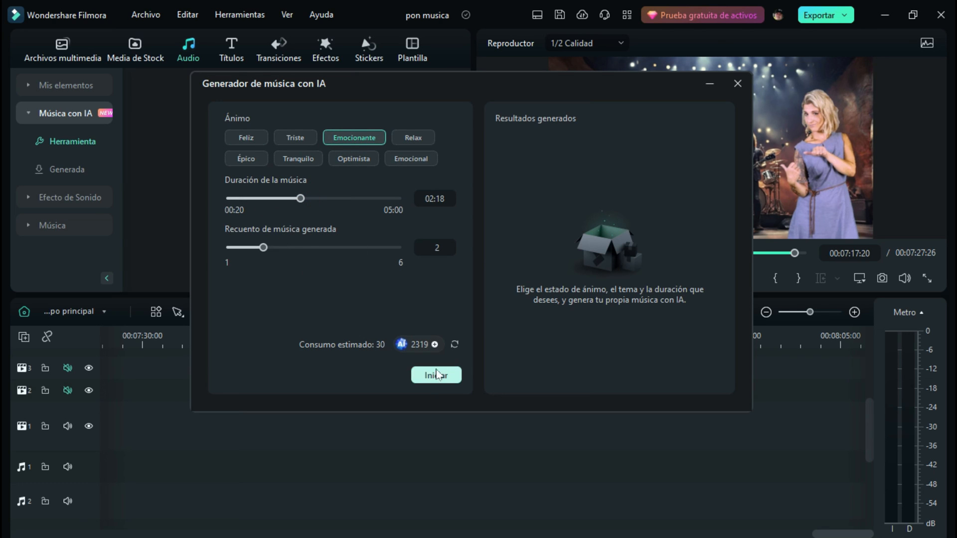
pyautogui.click(437, 375)
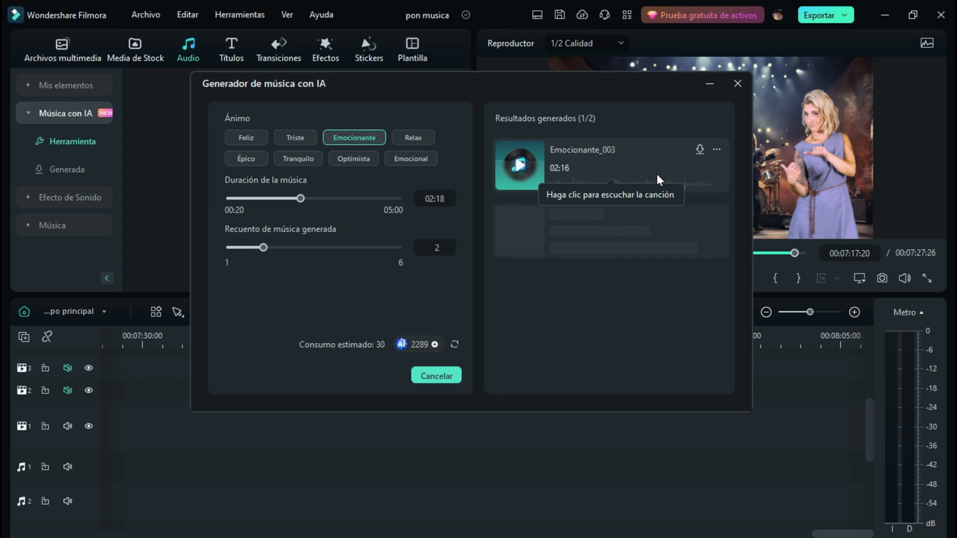
# Preview the two generated Emocionante tracks and download both.
pyautogui.click(522, 168)
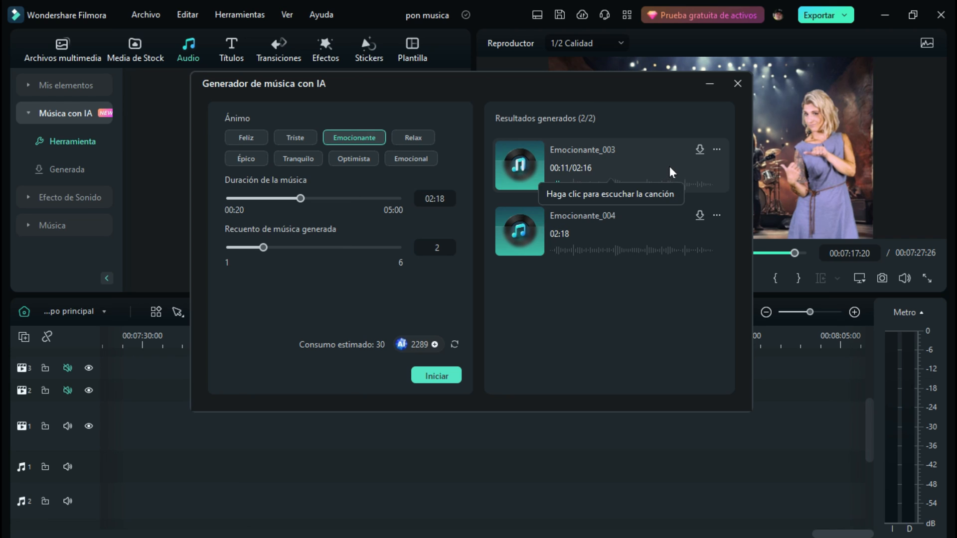
pyautogui.click(700, 149)
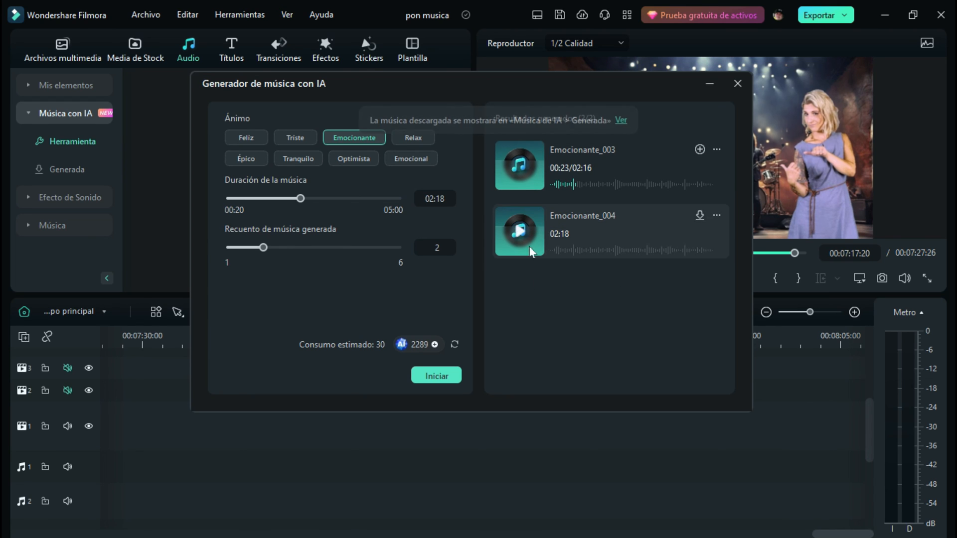
pyautogui.click(524, 234)
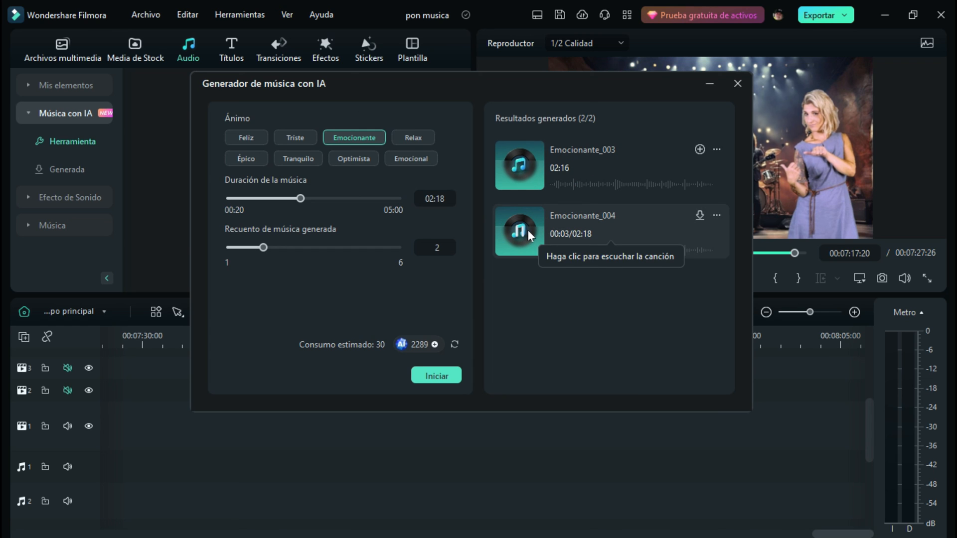
pyautogui.click(700, 216)
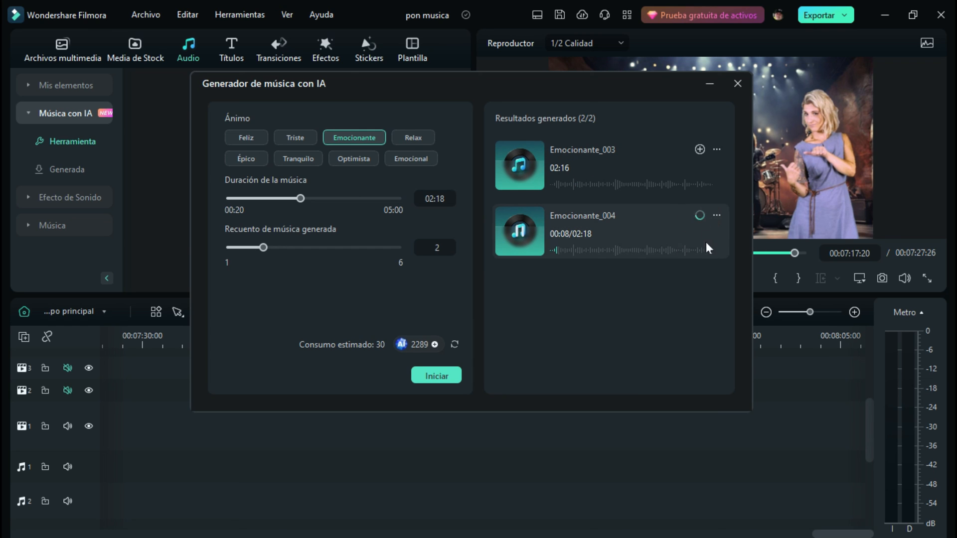